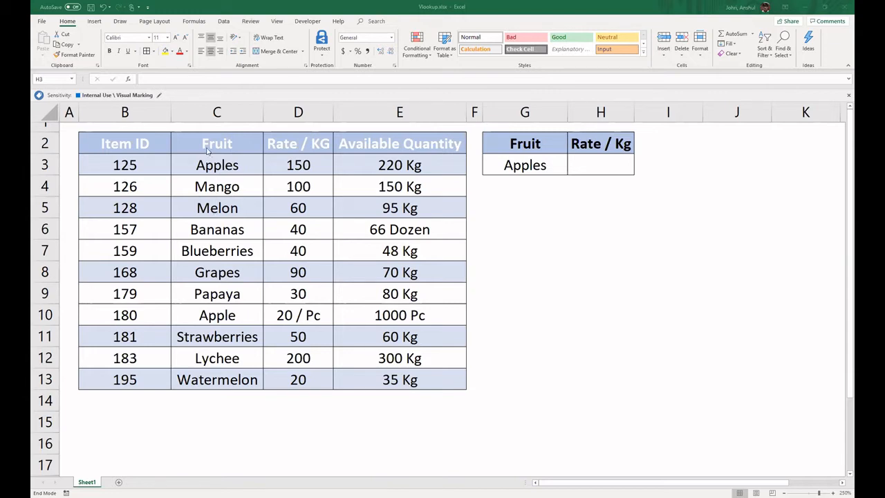
# Examine the fruit table's columns and the separate Fruit and Rate / Kg lookup cells.
pyautogui.moveTo(204, 166); pyautogui.dragTo(205, 380)
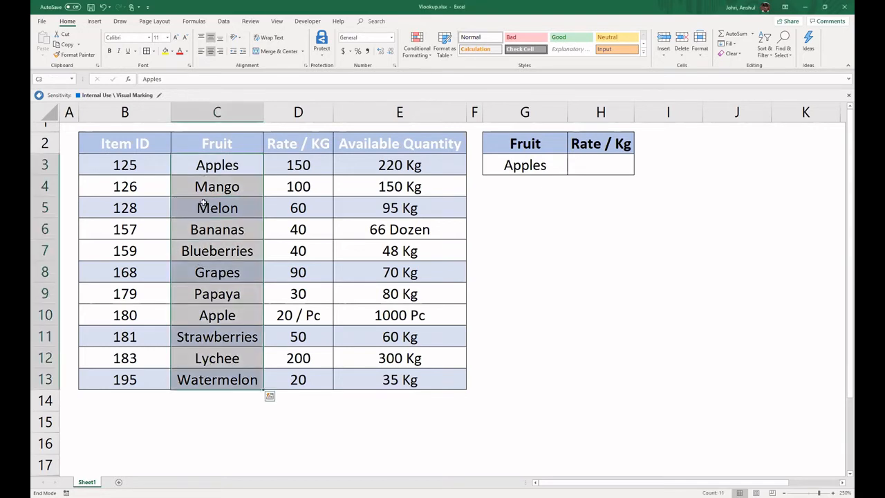
pyautogui.click(211, 163)
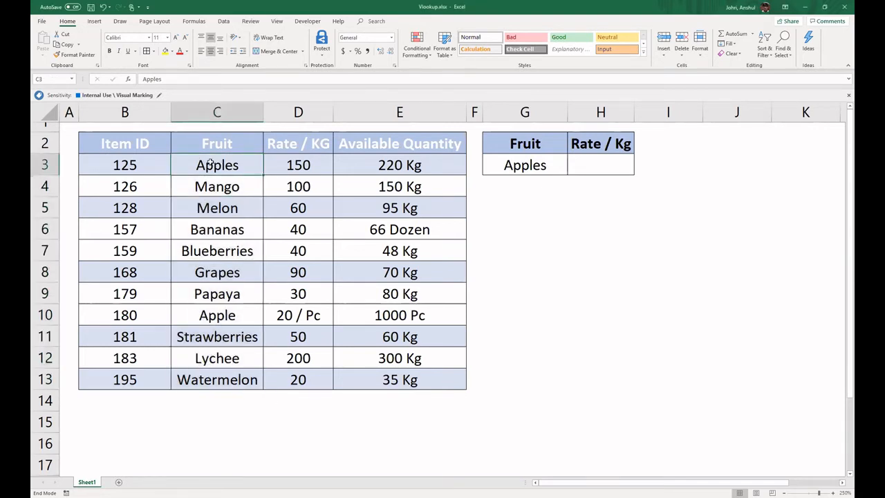
pyautogui.click(299, 166)
pyautogui.click(339, 168)
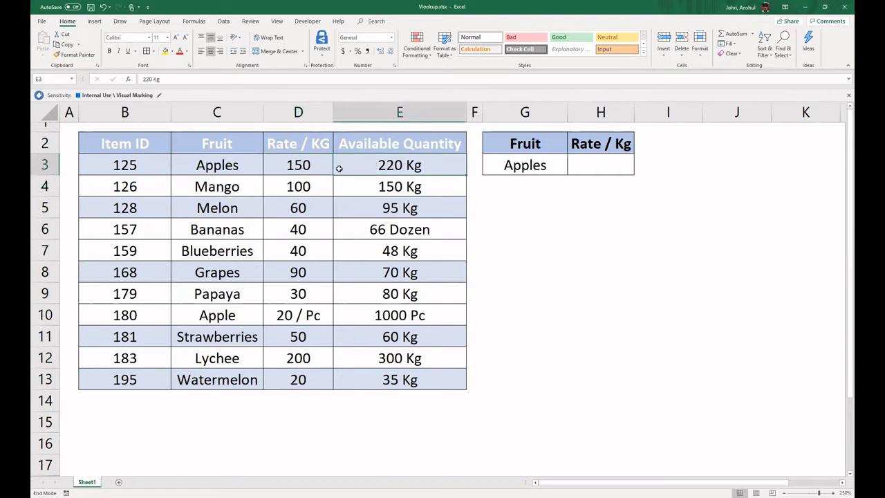
pyautogui.click(302, 167)
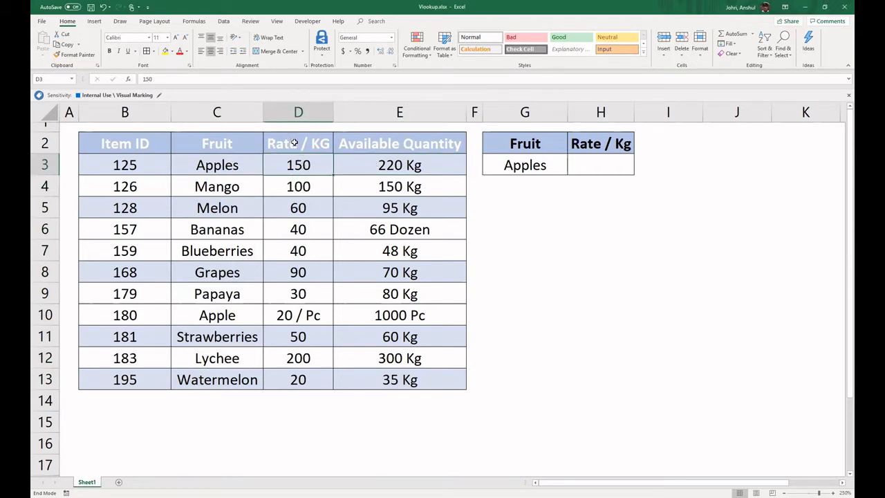
pyautogui.click(384, 164)
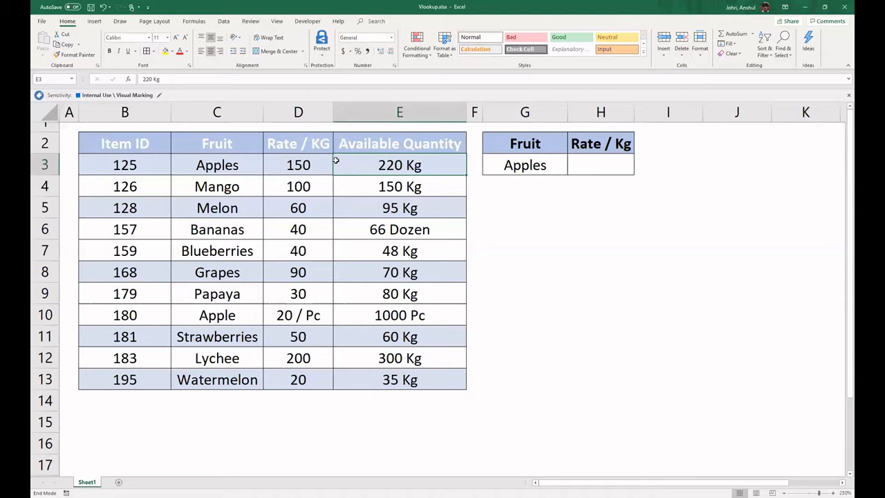
pyautogui.moveTo(129, 147); pyautogui.dragTo(395, 379)
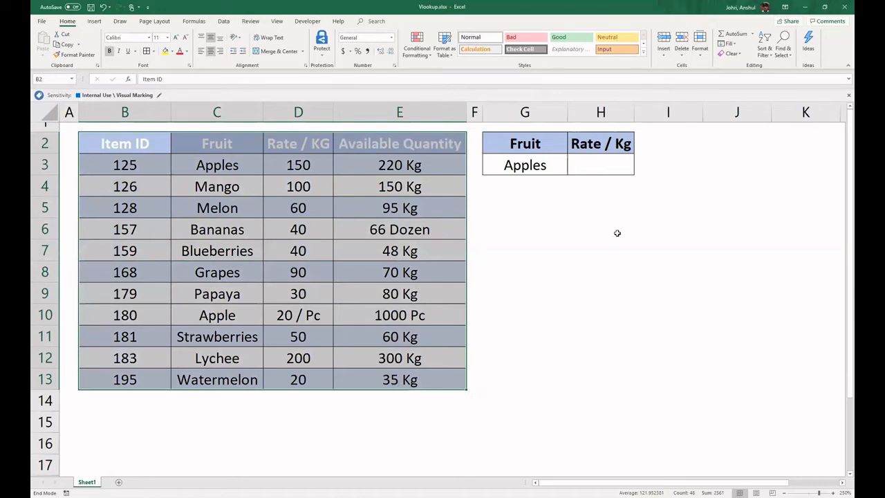
pyautogui.click(546, 166)
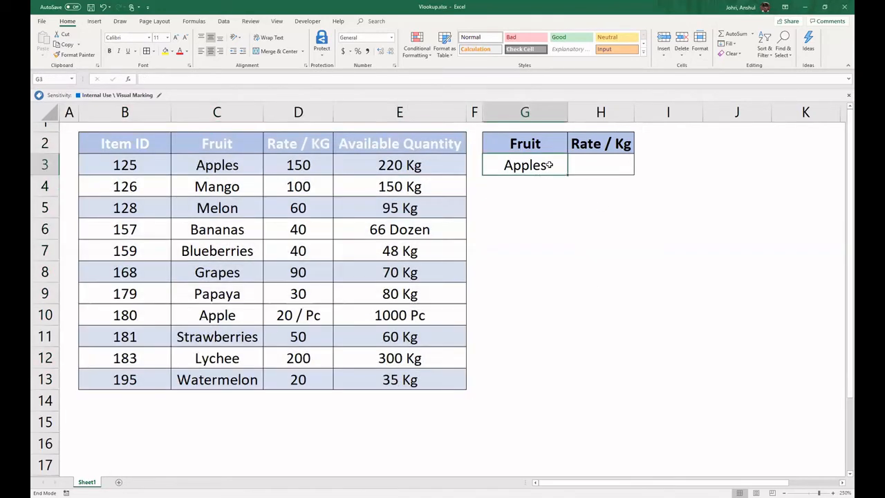
pyautogui.click(587, 164)
pyautogui.click(536, 167)
pyautogui.moveTo(191, 139); pyautogui.dragTo(379, 374)
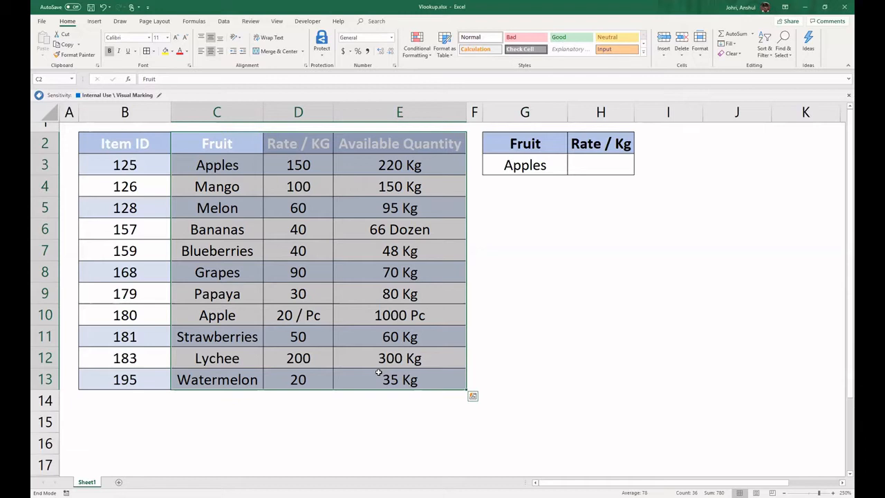
# Begin a VLOOKUP formula in H3 with cell G3 as the lookup value.
pyautogui.click(578, 163)
pyautogui.click(325, 78)
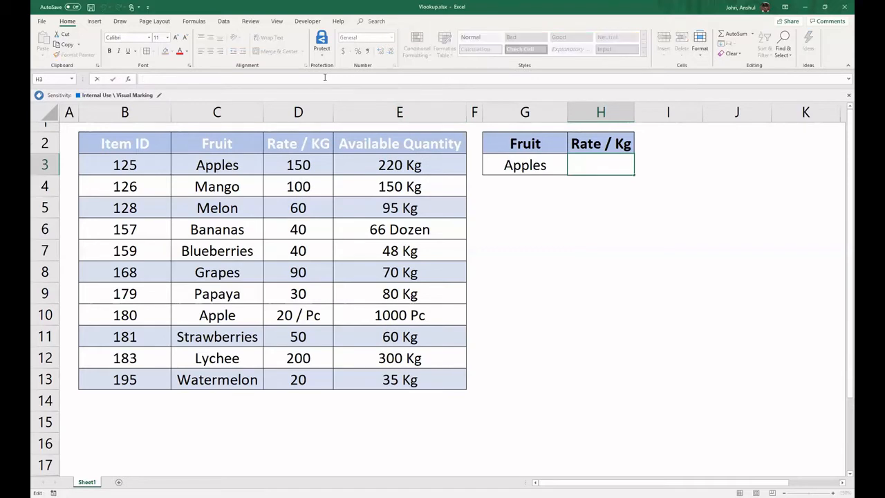
pyautogui.write('=vlookup')
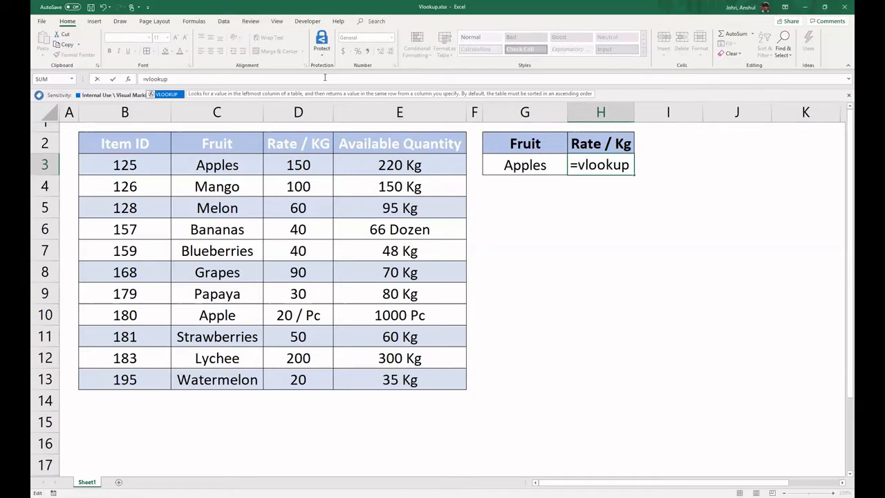
pyautogui.write('(')
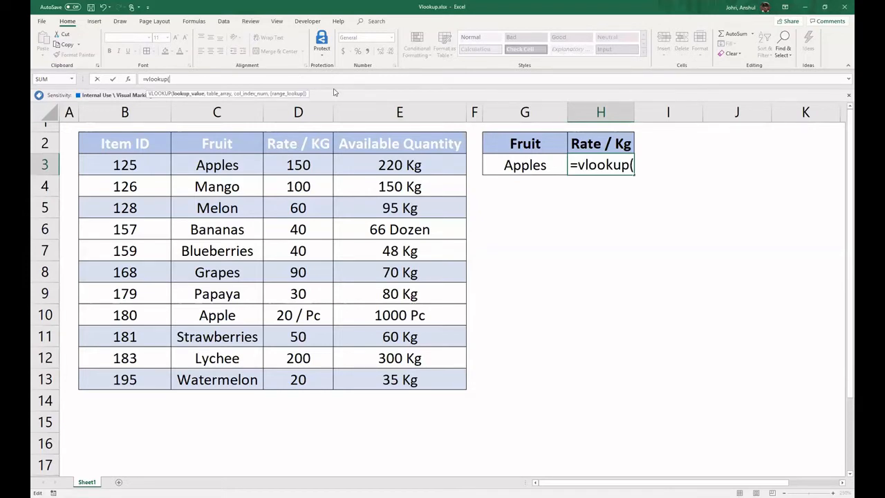
pyautogui.write('G3')
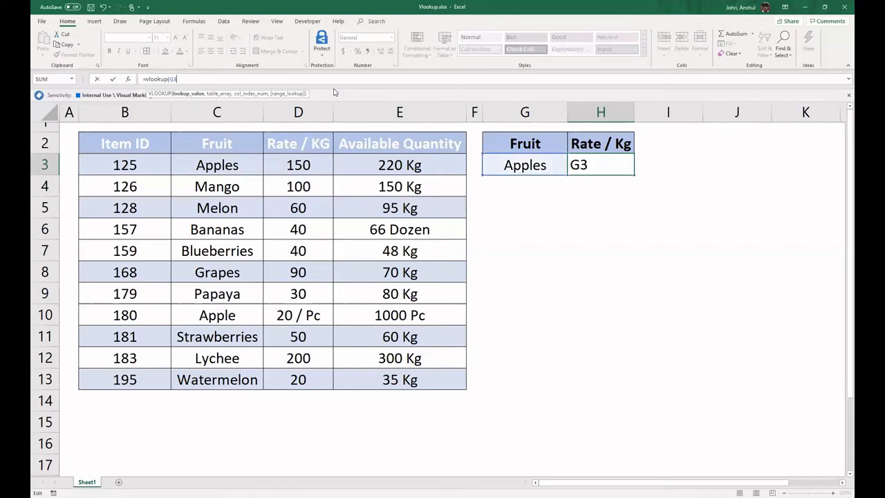
pyautogui.press('BackSpace')
pyautogui.press('BackSpace')
pyautogui.click(508, 166)
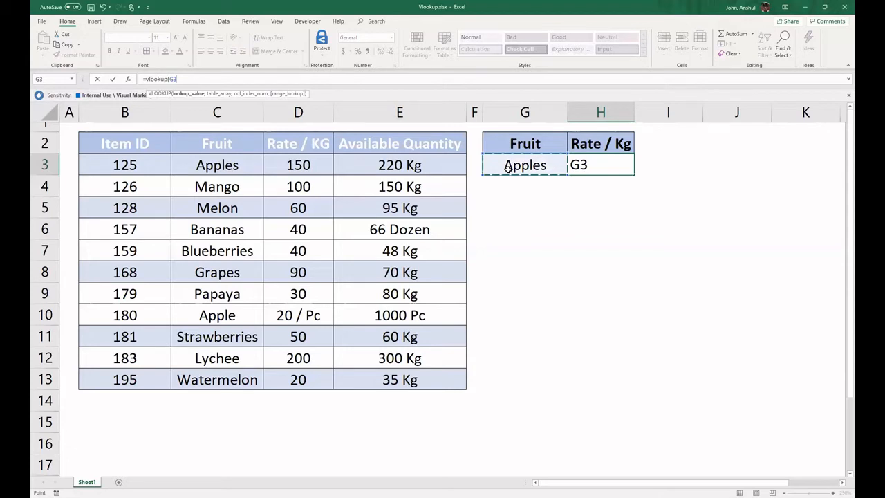
pyautogui.write(',')
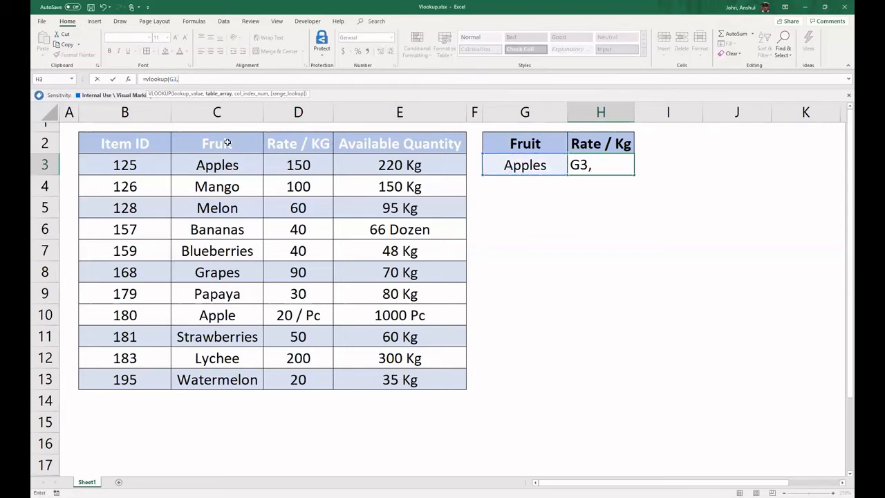
# Complete the VLOOKUP formula in H3 with table range C2:E13 and column index 2.
pyautogui.moveTo(231, 145); pyautogui.dragTo(390, 380)
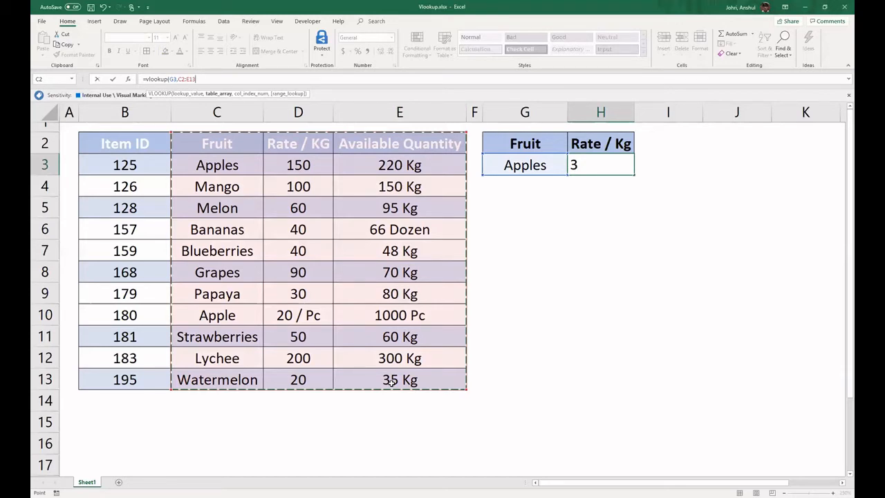
pyautogui.write(',')
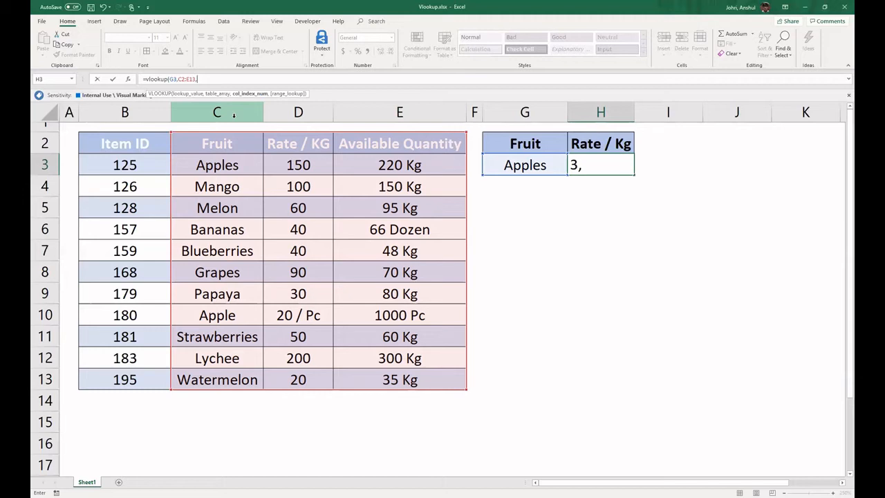
pyautogui.write('2)')
pyautogui.press('Return')
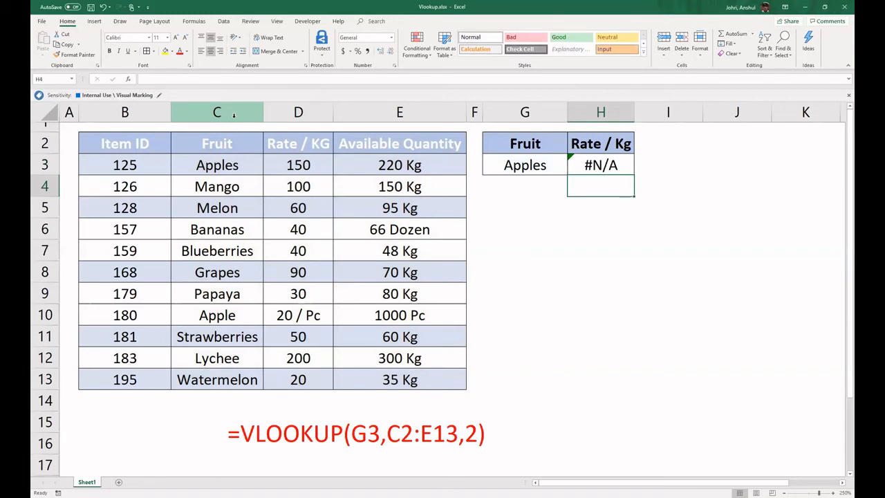
# Add false as the range lookup argument at the end of H3's VLOOKUP formula.
pyautogui.press('Up')
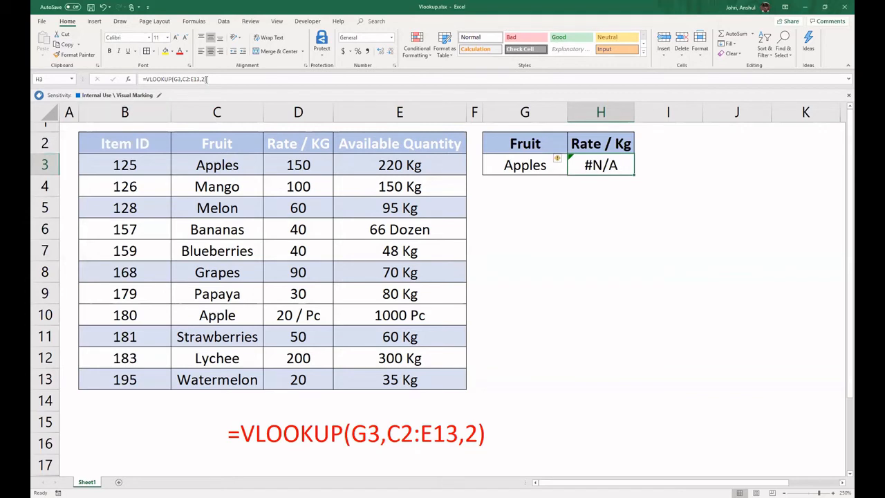
pyautogui.click(232, 79)
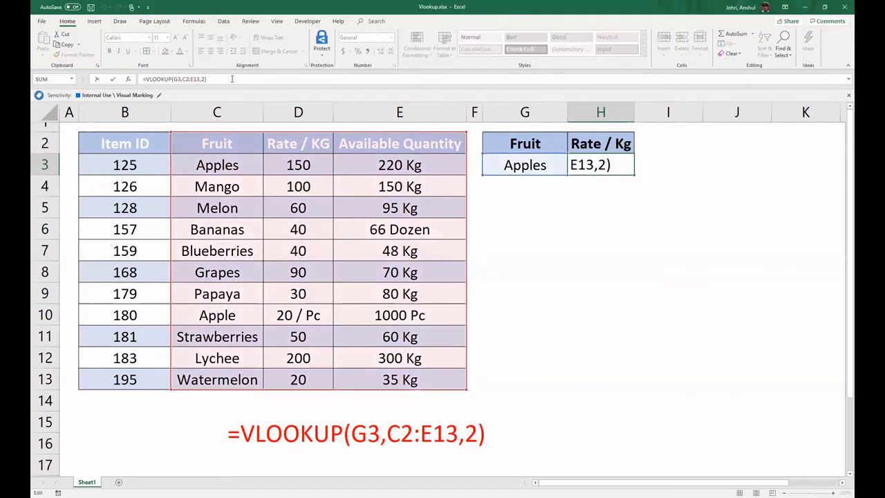
pyautogui.press('BackSpace')
pyautogui.write(',')
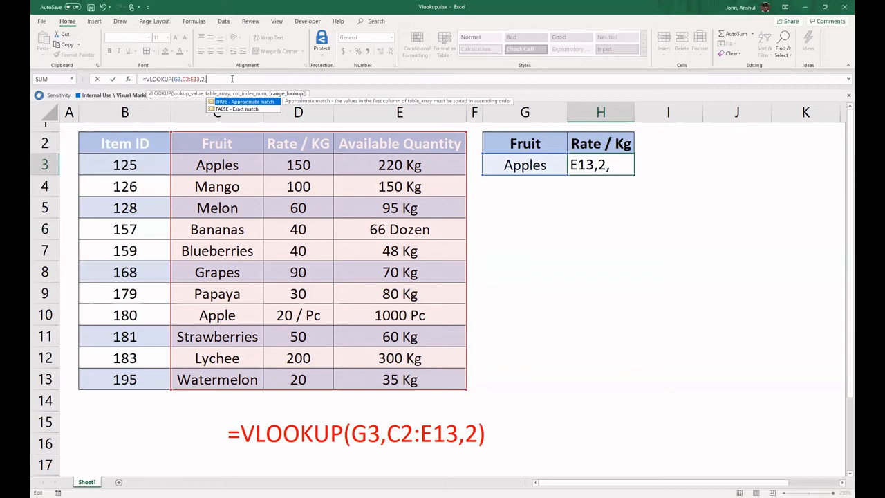
pyautogui.write('false)')
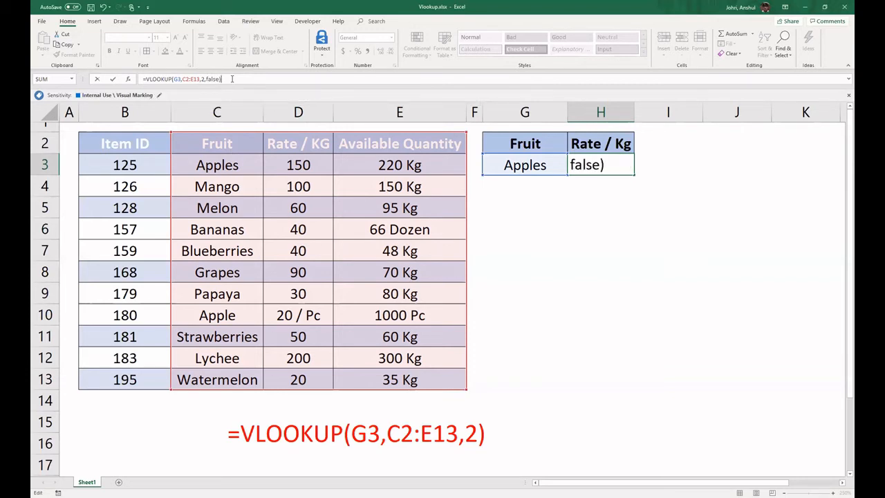
# Replace the range lookup argument in H3 with 0, making the formula =VLOOKUP(G3,C2:E13,2,0).
pyautogui.press('BackSpace')
pyautogui.press('BackSpace')
pyautogui.press('BackSpace')
pyautogui.press('BackSpace')
pyautogui.press('BackSpace')
pyautogui.press('BackSpace')
pyautogui.write('0')
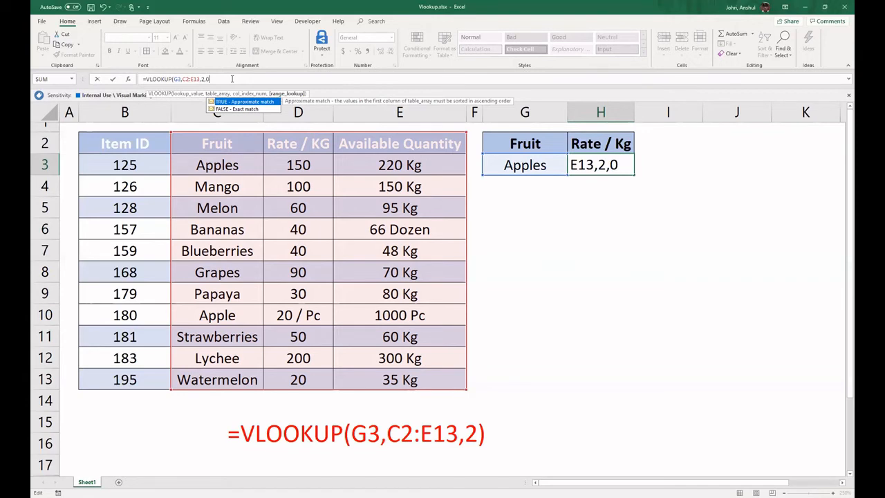
pyautogui.write(')')
pyautogui.press('Return')
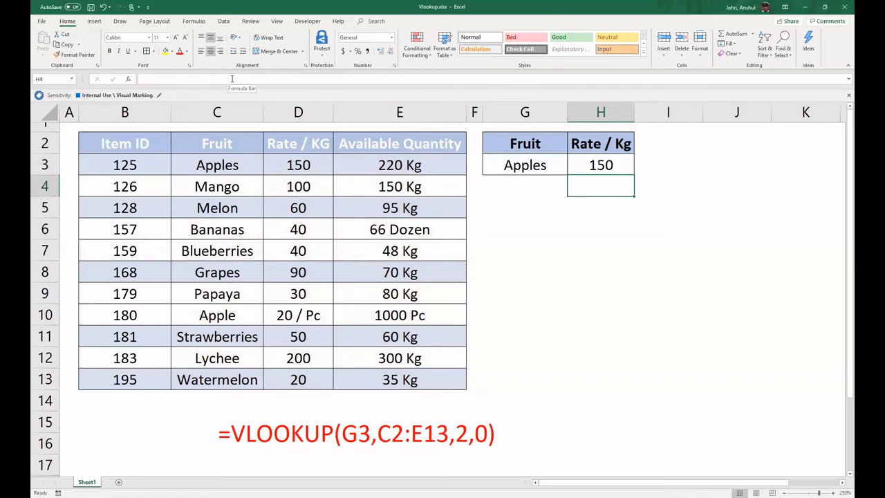
# Change the lookup fruit in G3 to Mango.
pyautogui.click(536, 169)
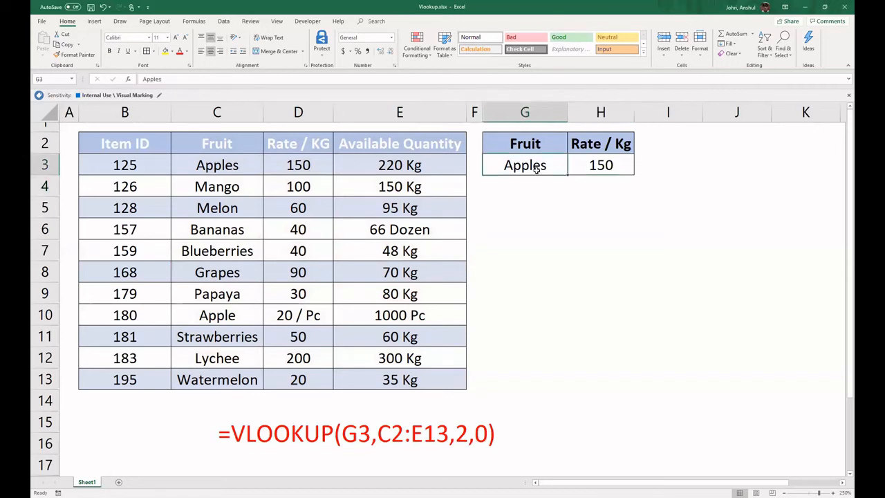
pyautogui.write('Mang')
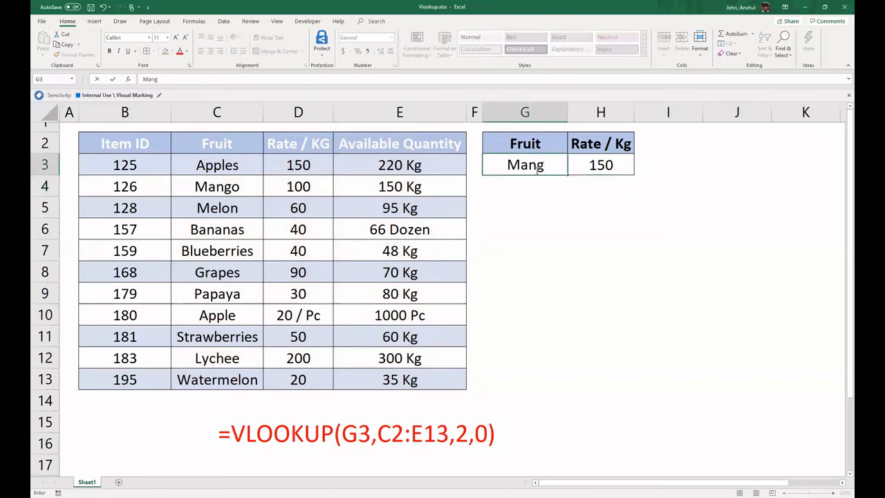
pyautogui.write('o')
pyautogui.press('Return')
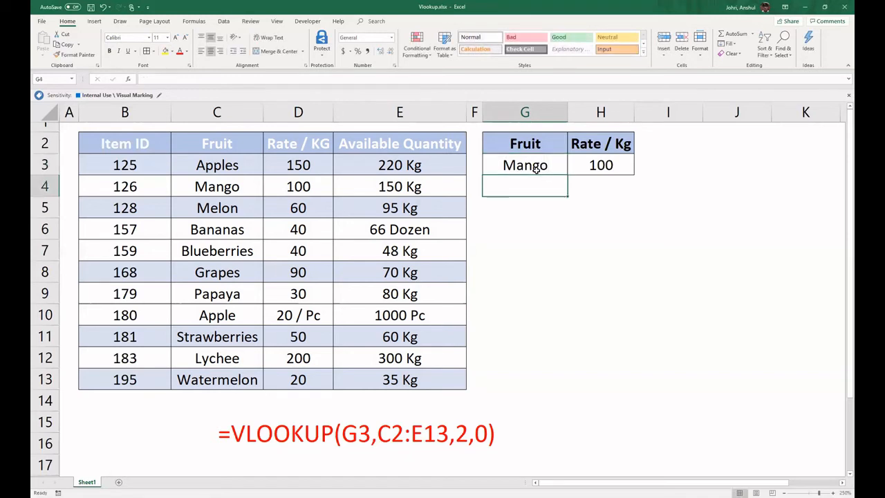
# Change the lookup fruit in G3 to Bananas.
pyautogui.click(536, 170)
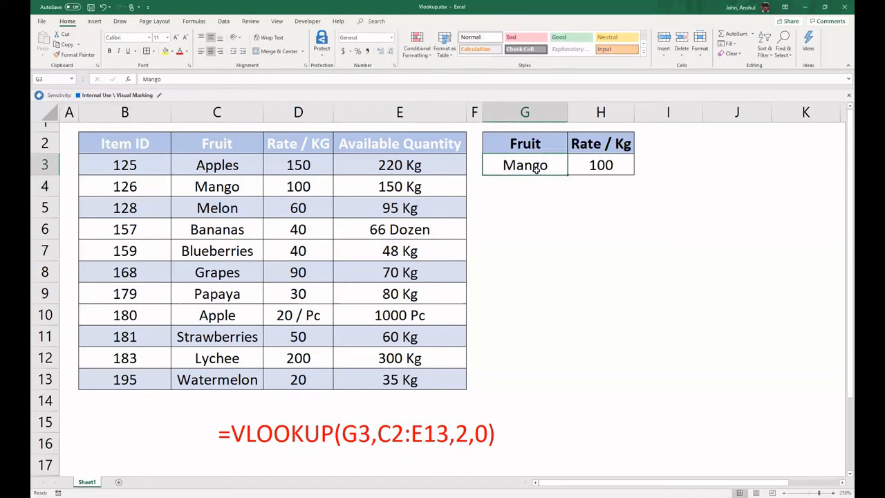
pyautogui.write('Banans')
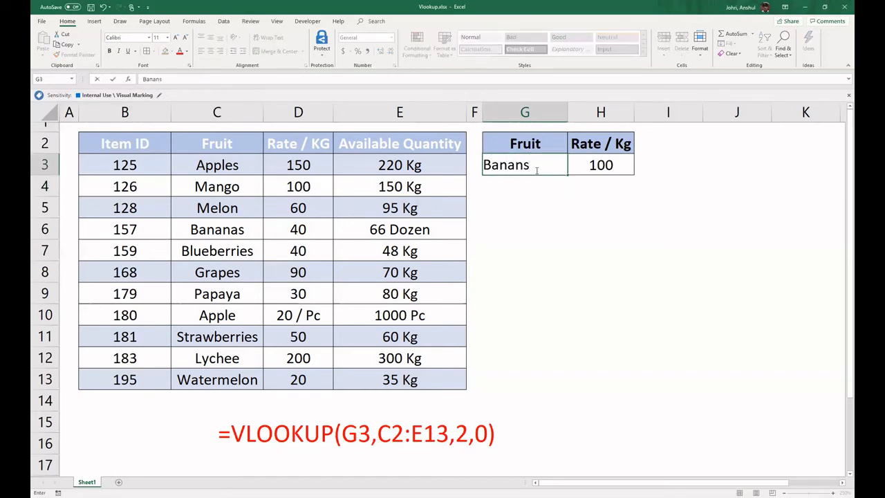
pyautogui.press('BackSpace')
pyautogui.write('s')
pyautogui.press('BackSpace')
pyautogui.write('as')
pyautogui.press('Return')
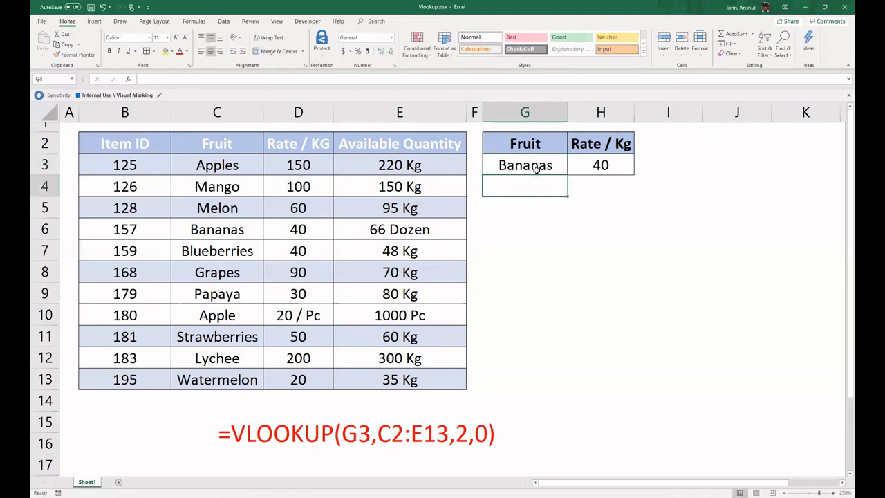
# Set the column index of H3's VLOOKUP formula to 3 to look up the available quantity.
pyautogui.click(579, 143)
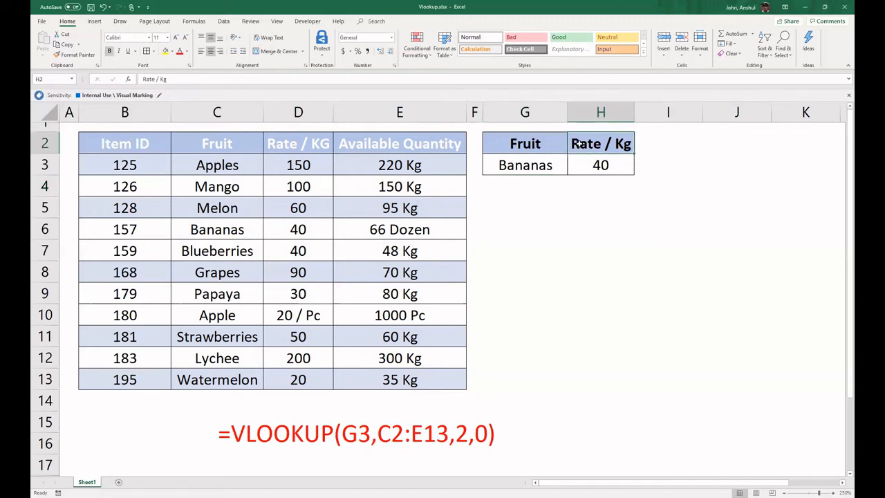
pyautogui.click(584, 168)
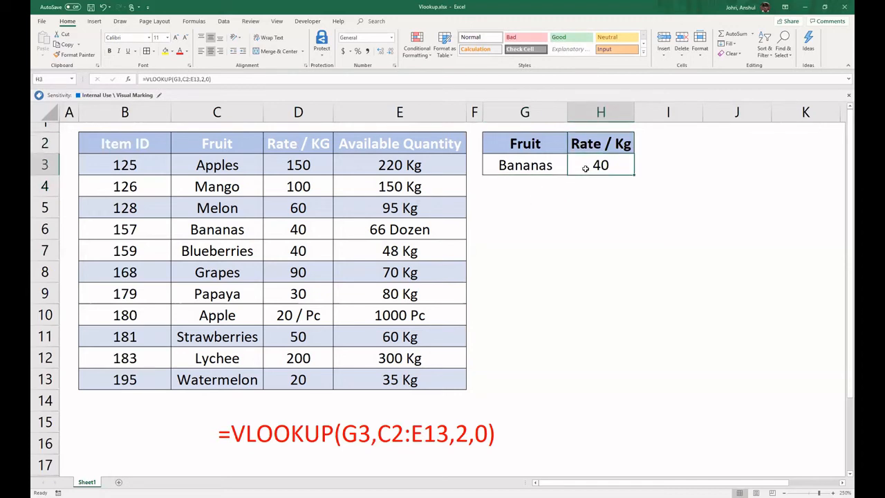
pyautogui.click(201, 79)
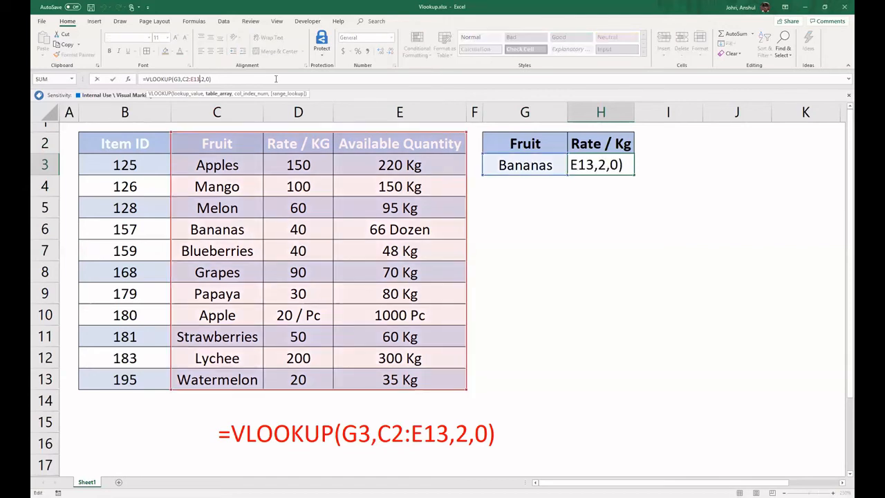
pyautogui.press('Right')
pyautogui.hotkey('shift', 'Right')
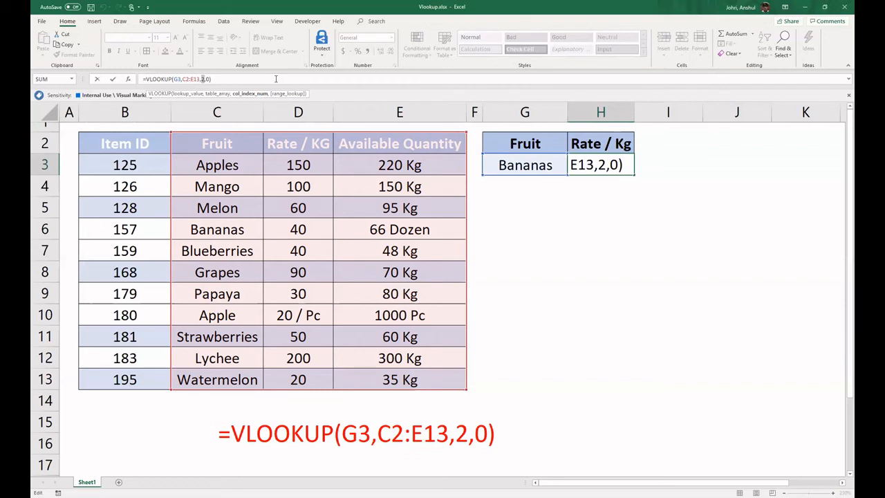
pyautogui.write('3')
pyautogui.press('Return')
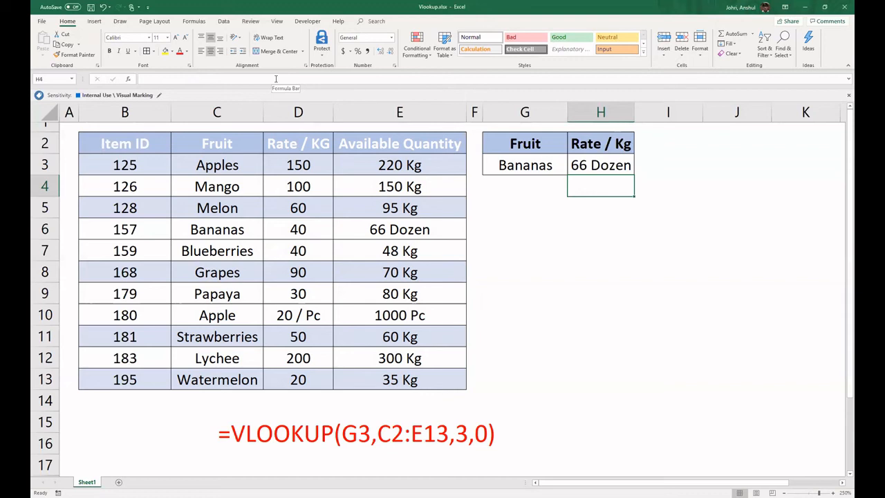
pyautogui.click(348, 438)
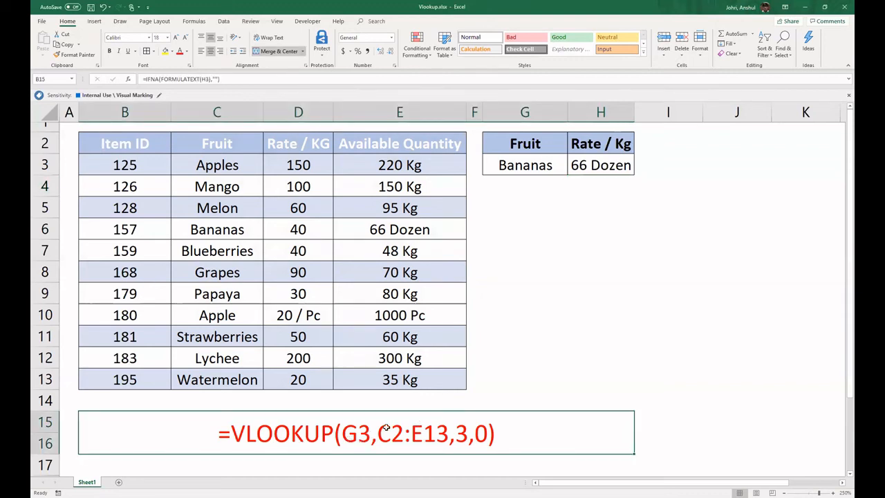